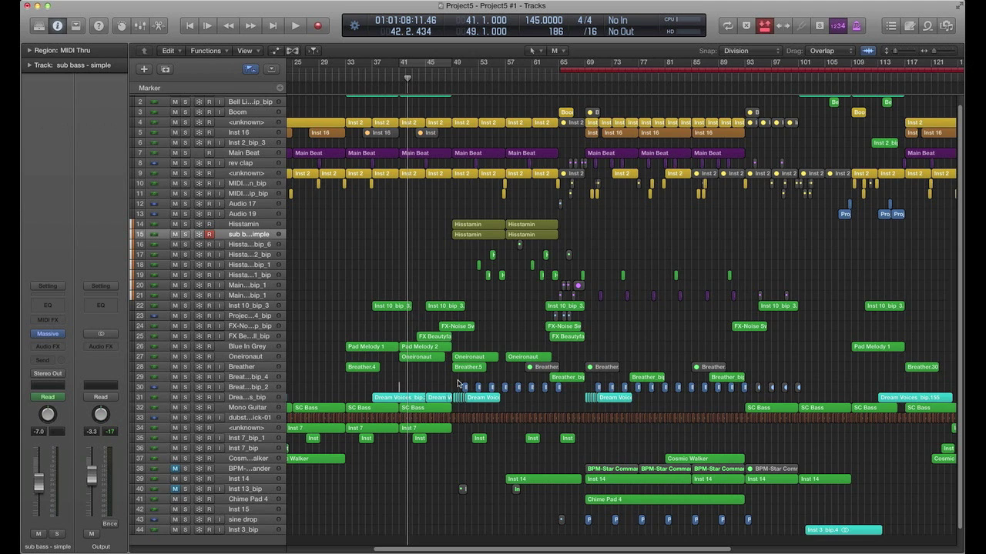
- Locate the SC Bass region starting at bar 41 on the Mono Guitar track and select it
{"action": "scroll", "coordinate": [440, 391], "scroll_direction": "up", "scroll_amount": 10}
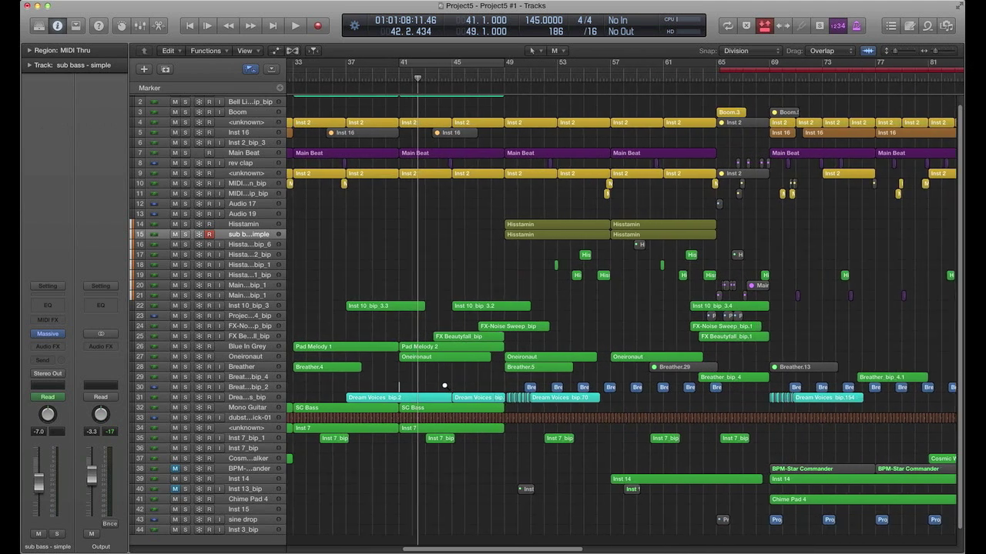
{"action": "scroll", "coordinate": [445, 386], "scroll_direction": "up", "scroll_amount": 10}
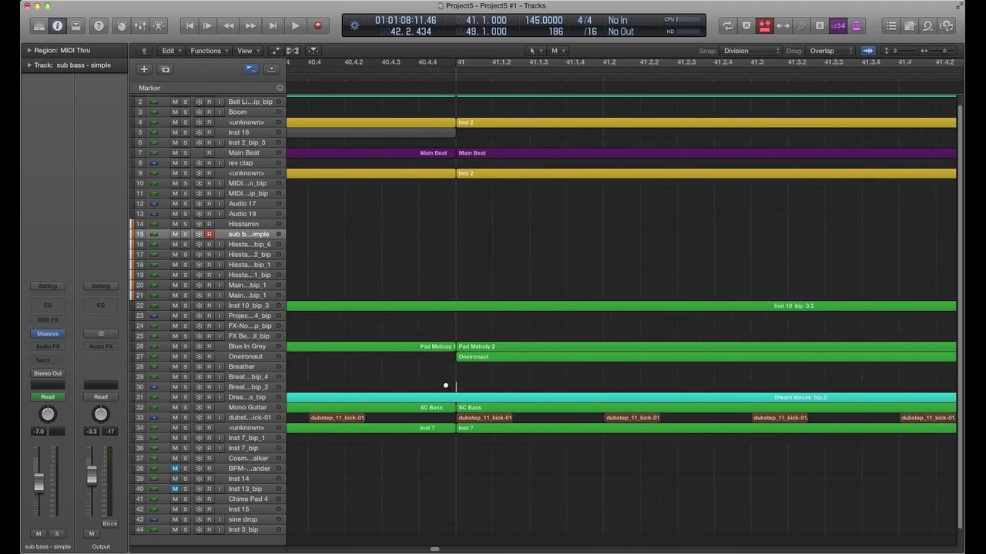
{"action": "scroll", "coordinate": [448, 386], "scroll_direction": "down", "scroll_amount": 3}
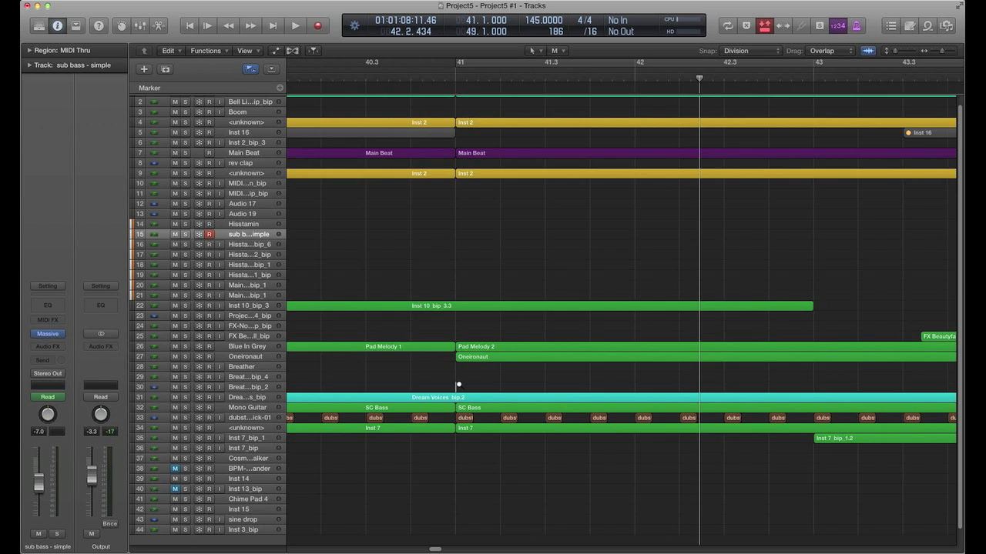
{"action": "scroll", "coordinate": [458, 385], "scroll_direction": "down", "scroll_amount": 3}
{"action": "scroll", "coordinate": [572, 386], "scroll_direction": "right", "scroll_amount": 5}
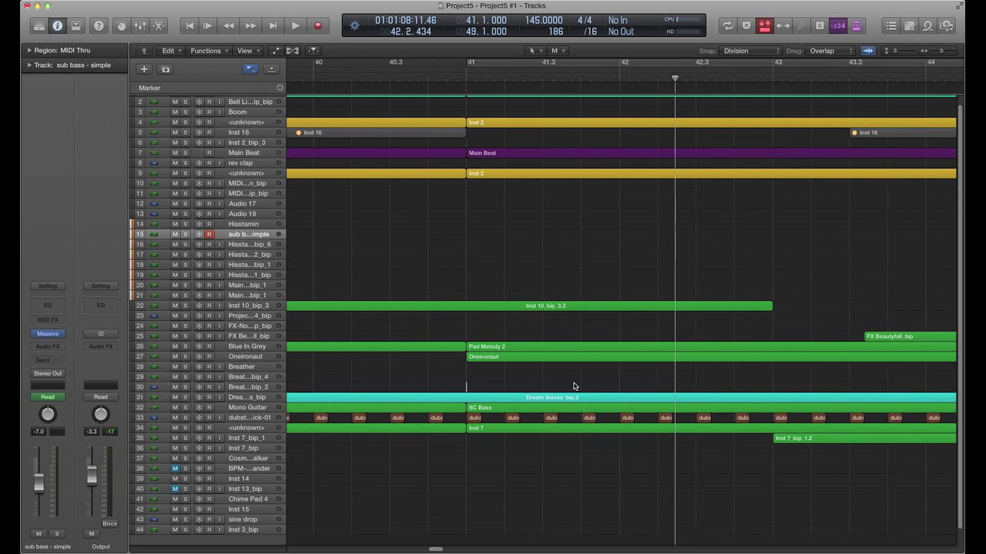
{"action": "scroll", "coordinate": [571, 384], "scroll_direction": "down", "scroll_amount": 3}
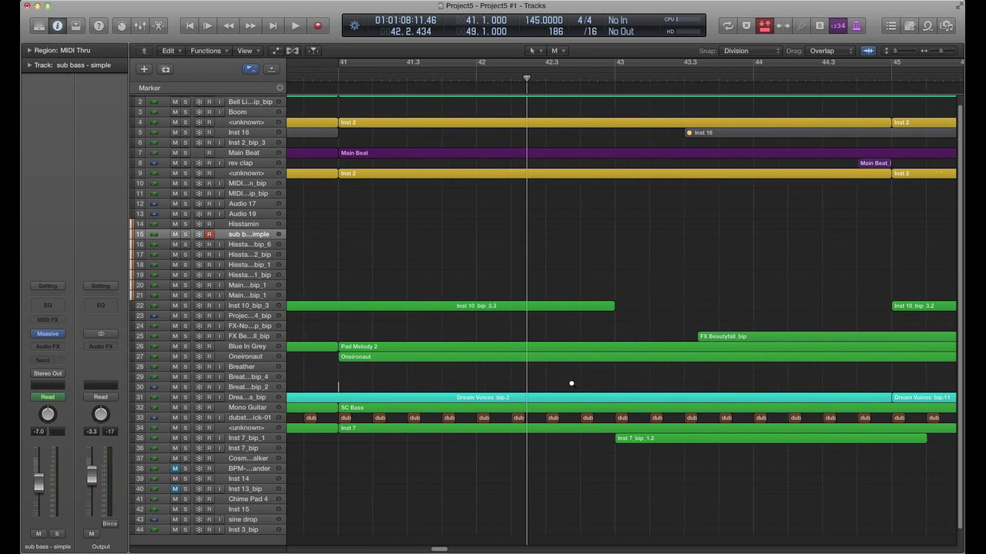
{"action": "scroll", "coordinate": [572, 384], "scroll_direction": "down", "scroll_amount": 4}
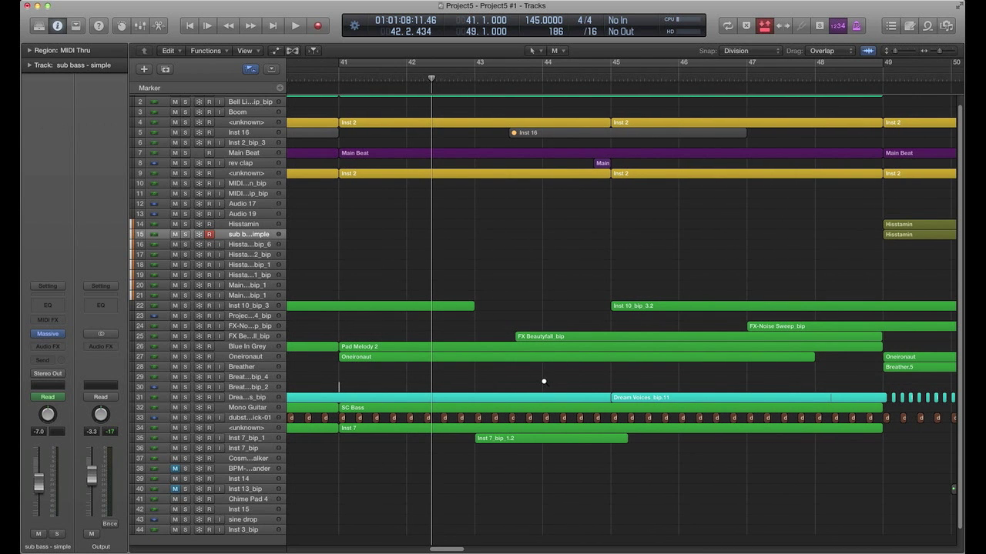
{"action": "scroll", "coordinate": [544, 381], "scroll_direction": "up", "scroll_amount": 5}
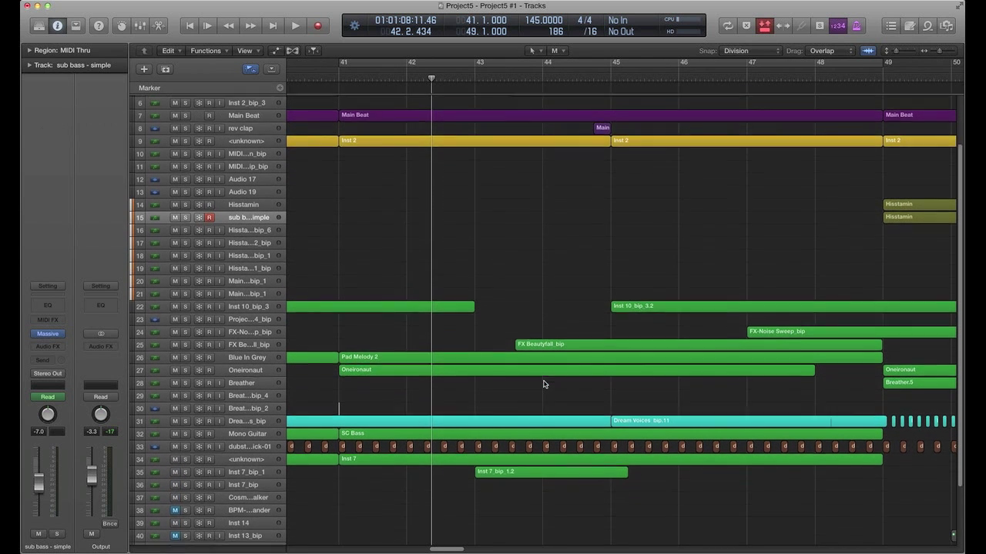
{"action": "scroll", "coordinate": [544, 382], "scroll_direction": "up", "scroll_amount": 6}
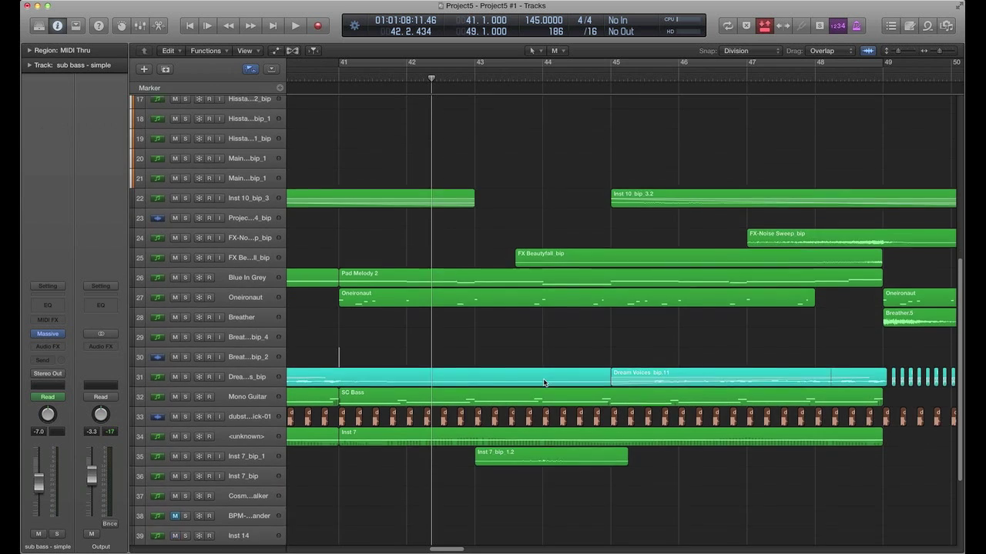
{"action": "scroll", "coordinate": [544, 383], "scroll_direction": "up", "scroll_amount": 6}
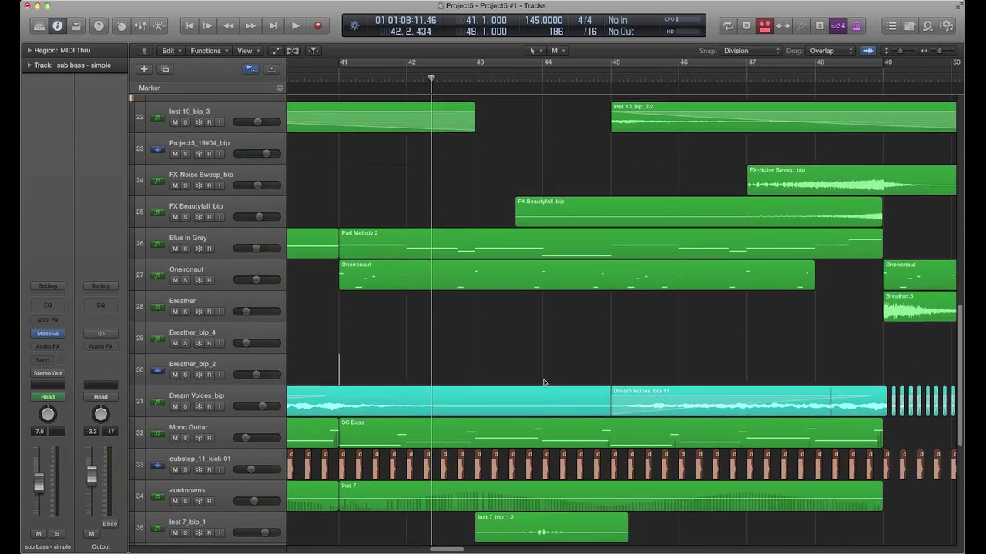
{"action": "scroll", "coordinate": [544, 382], "scroll_direction": "down", "scroll_amount": 7}
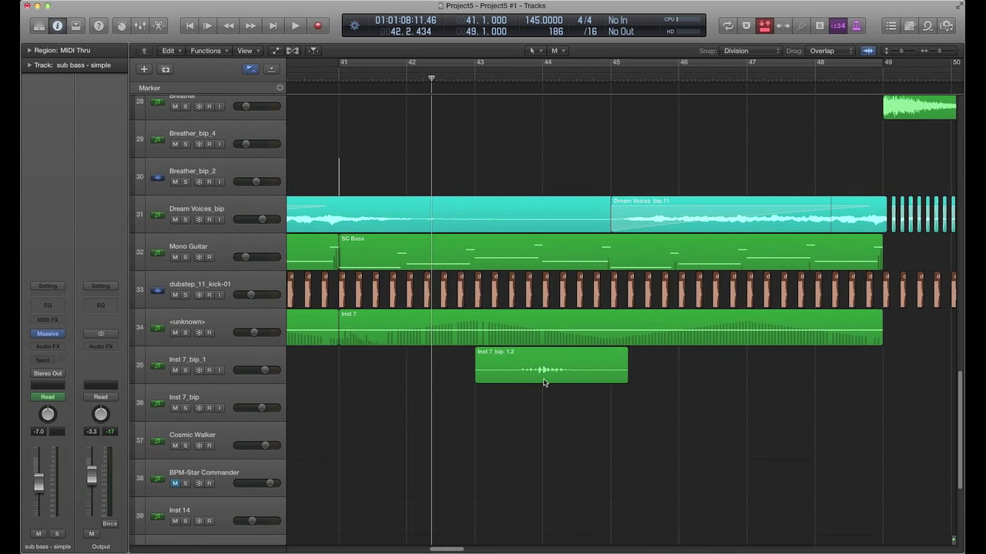
{"action": "left_click", "coordinate": [402, 246]}
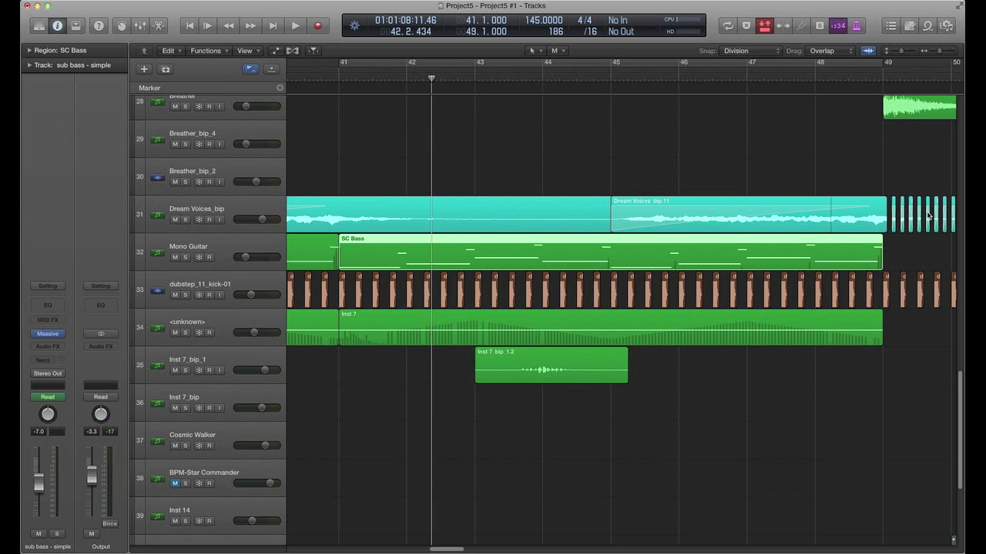
- Play the full arrangement from bar 41 through the transition at bar 49, then stop playback
{"action": "left_click", "coordinate": [340, 78]}
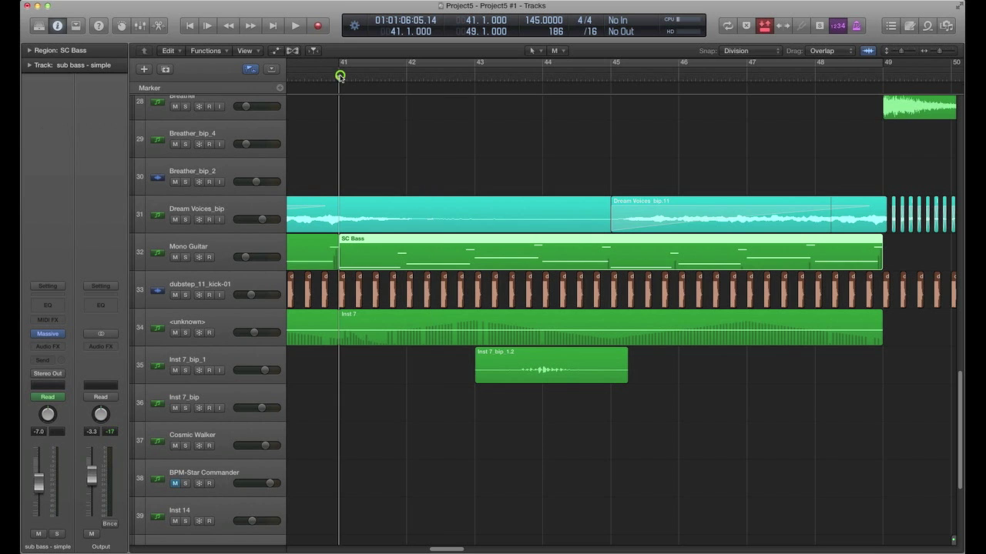
{"action": "left_click", "coordinate": [296, 27]}
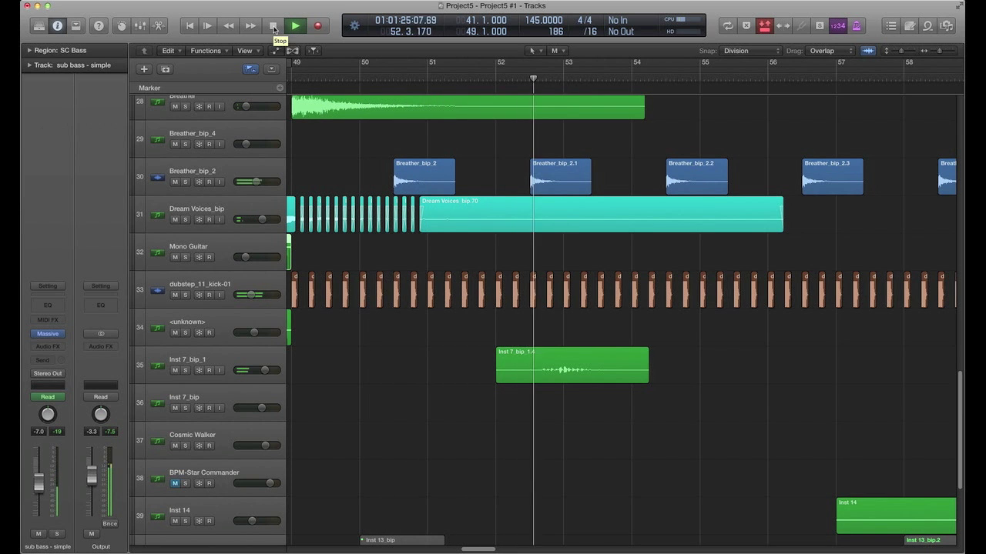
{"action": "scroll", "coordinate": [408, 147], "scroll_direction": "up", "scroll_amount": 5}
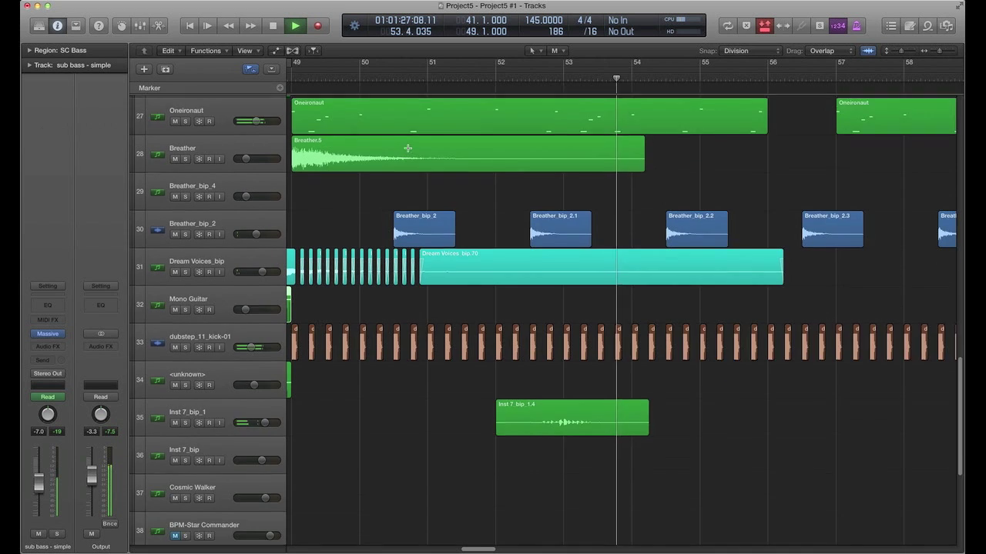
{"action": "scroll", "coordinate": [408, 147], "scroll_direction": "left", "scroll_amount": 10}
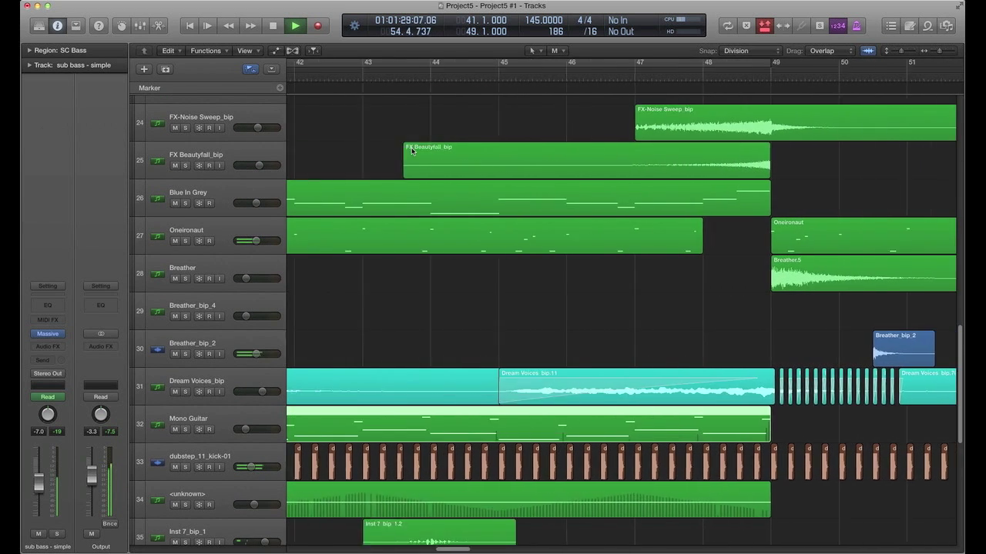
{"action": "scroll", "coordinate": [411, 151], "scroll_direction": "right", "scroll_amount": 5}
{"action": "scroll", "coordinate": [411, 150], "scroll_direction": "down", "scroll_amount": 2}
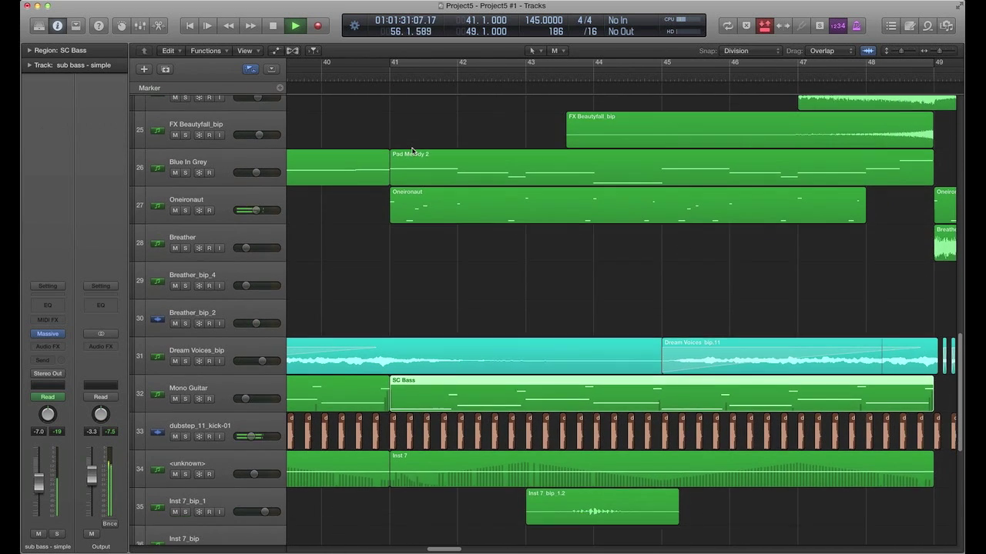
{"action": "key", "text": "space"}
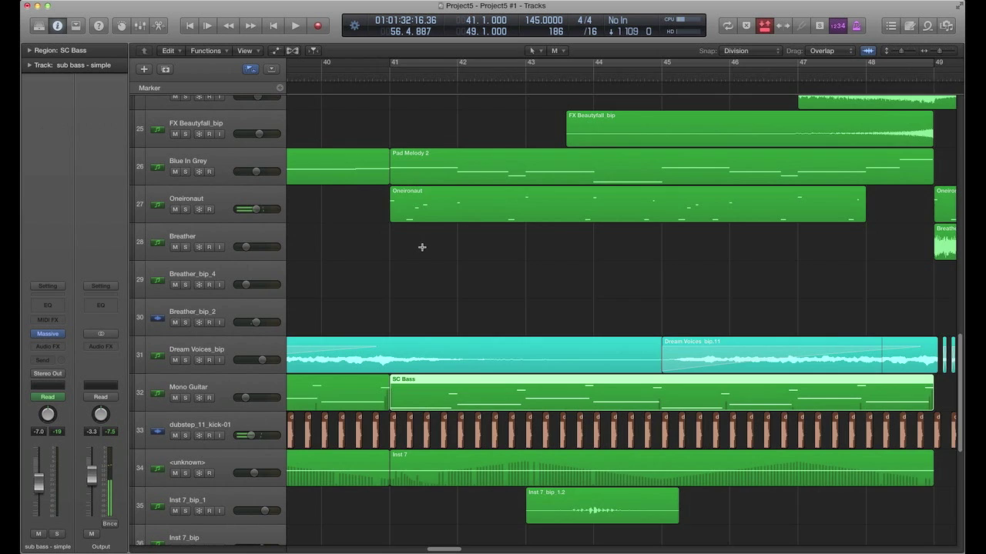
- Solo the Mono Guitar and dubstep_11_kick-01 tracks
{"action": "scroll", "coordinate": [424, 247], "scroll_direction": "right", "scroll_amount": 2}
{"action": "scroll", "coordinate": [487, 359], "scroll_direction": "down", "scroll_amount": 4}
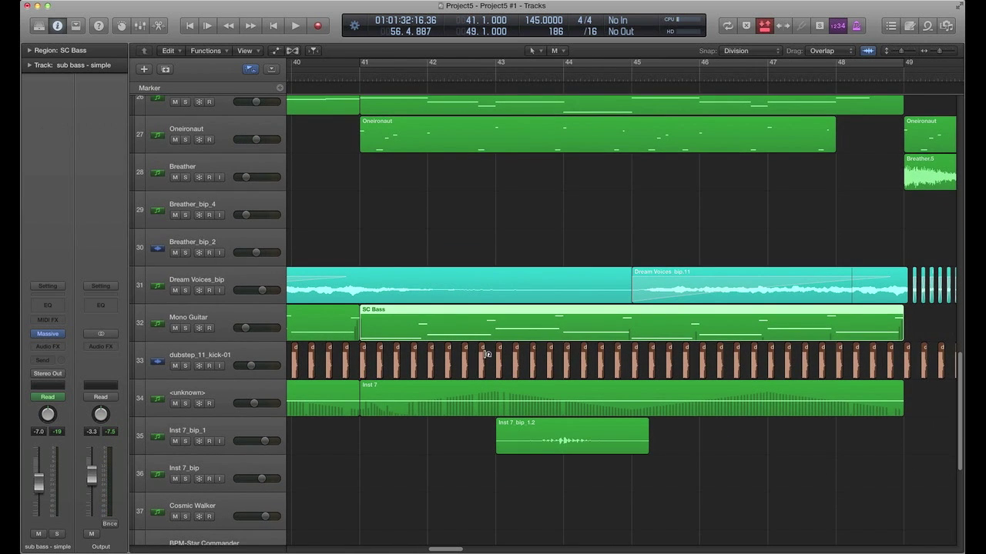
{"action": "left_click", "coordinate": [185, 328]}
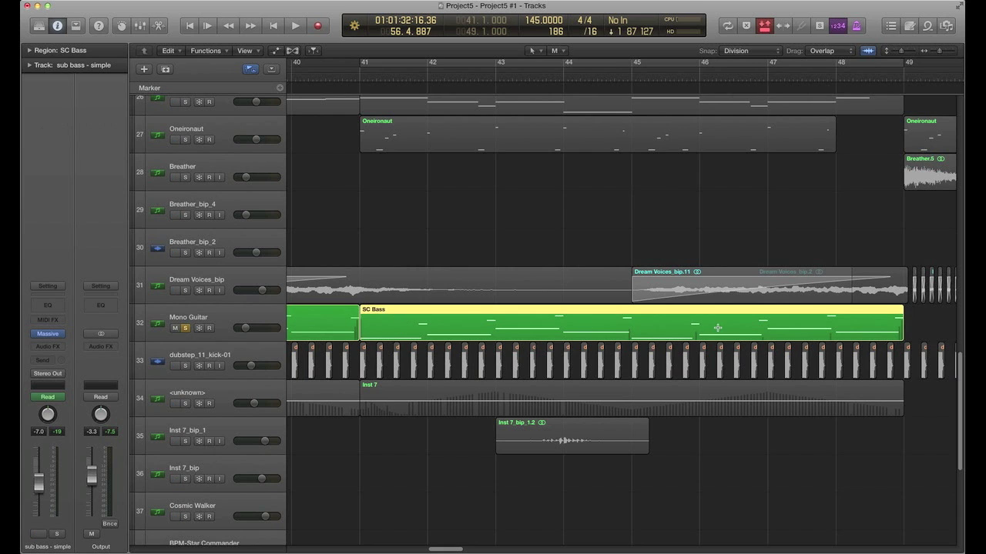
{"action": "left_click", "coordinate": [243, 356]}
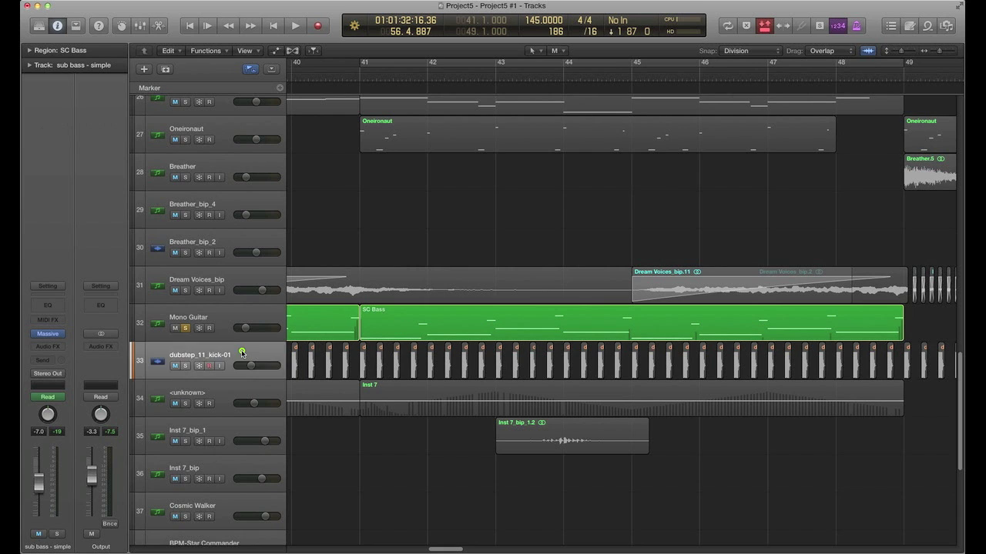
{"action": "left_click", "coordinate": [186, 368]}
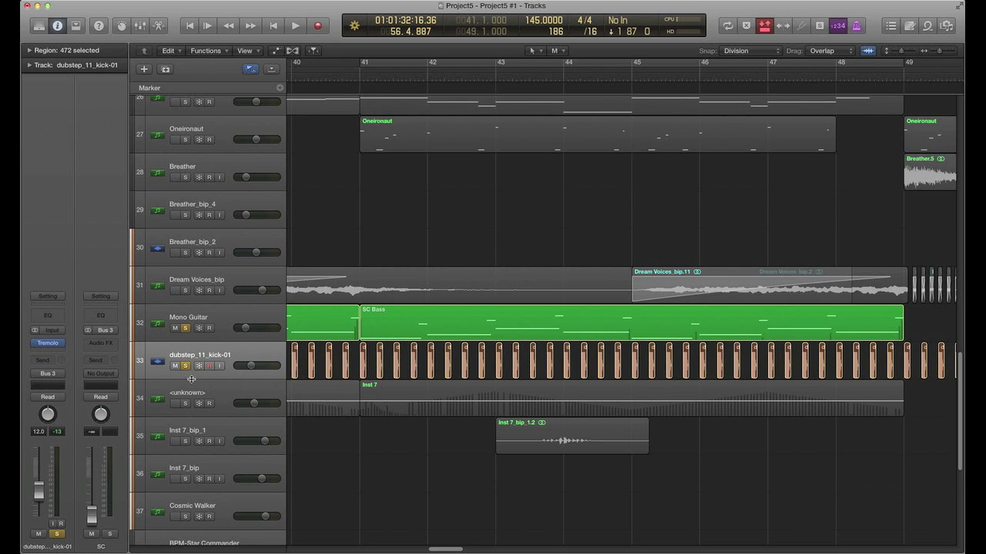
- Open the Mono Guitar track's Channel EQ and play the soloed tracks from bar 41 to just past bar 49 to watch the EQ curve
{"action": "left_click", "coordinate": [359, 78]}
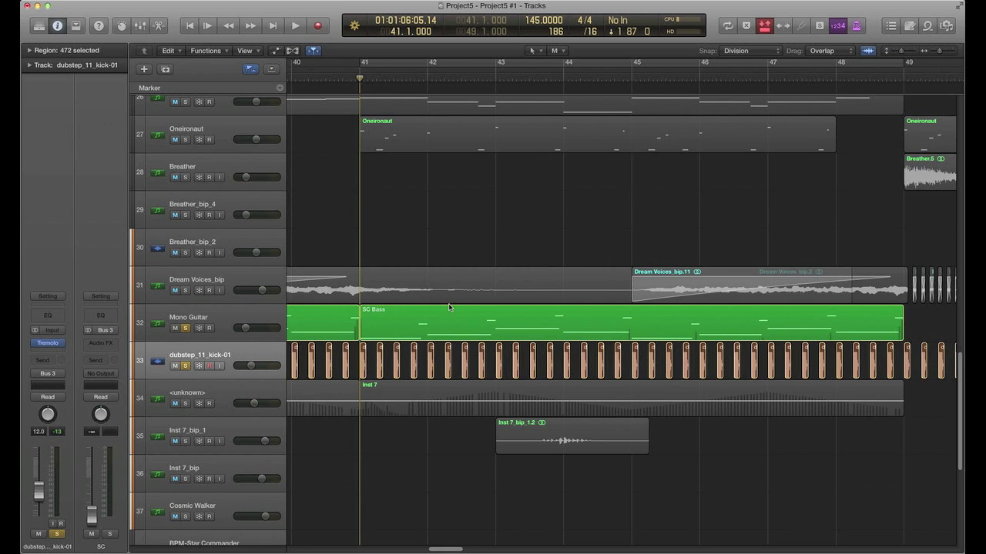
{"action": "left_click", "coordinate": [244, 319]}
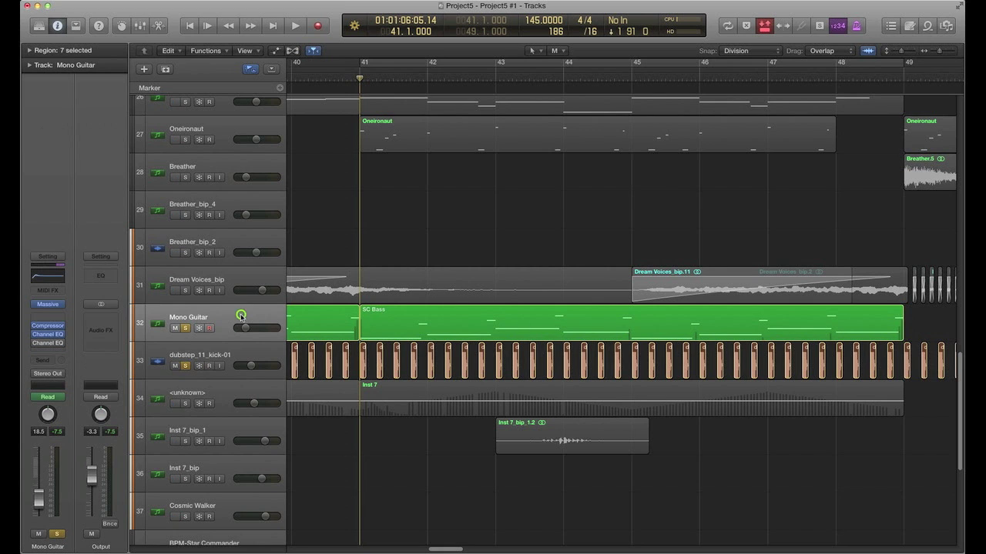
{"action": "left_click", "coordinate": [48, 277]}
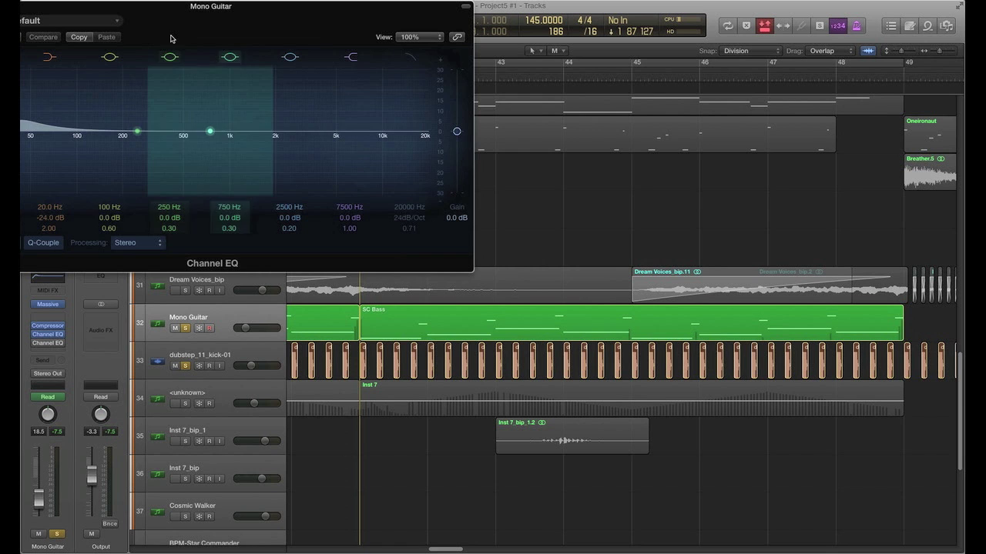
{"action": "left_click_drag", "start_coordinate": [168, 10], "coordinate": [316, 92]}
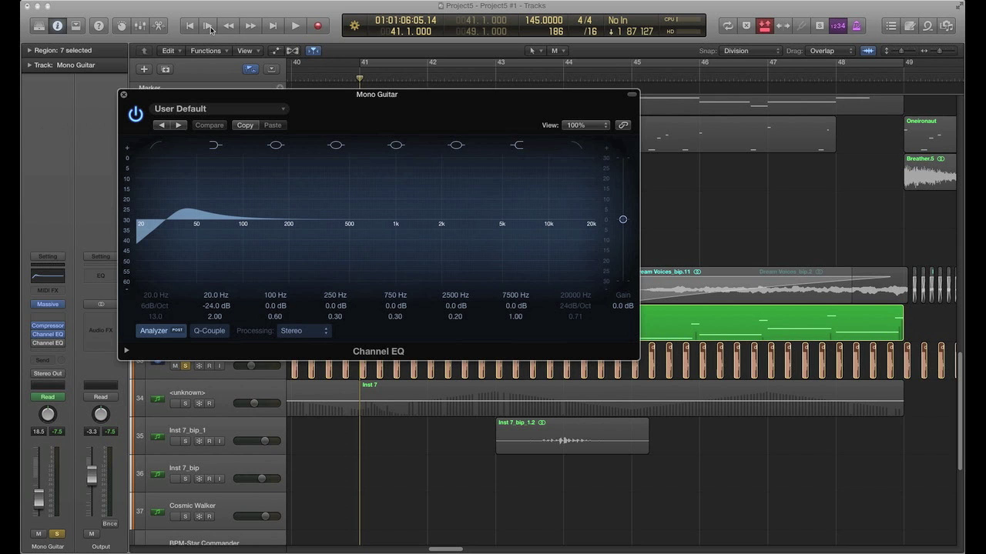
{"action": "left_click", "coordinate": [294, 26]}
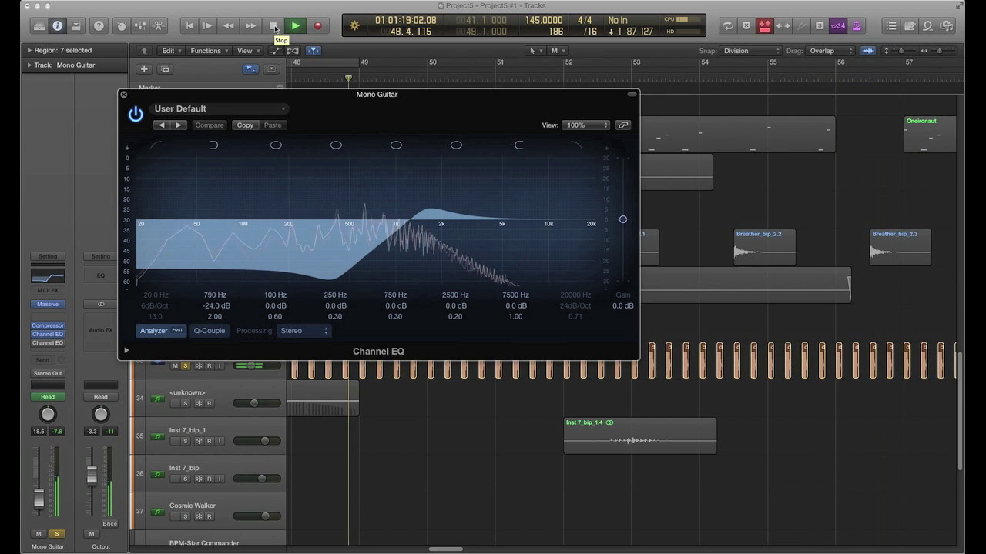
{"action": "left_click", "coordinate": [274, 27]}
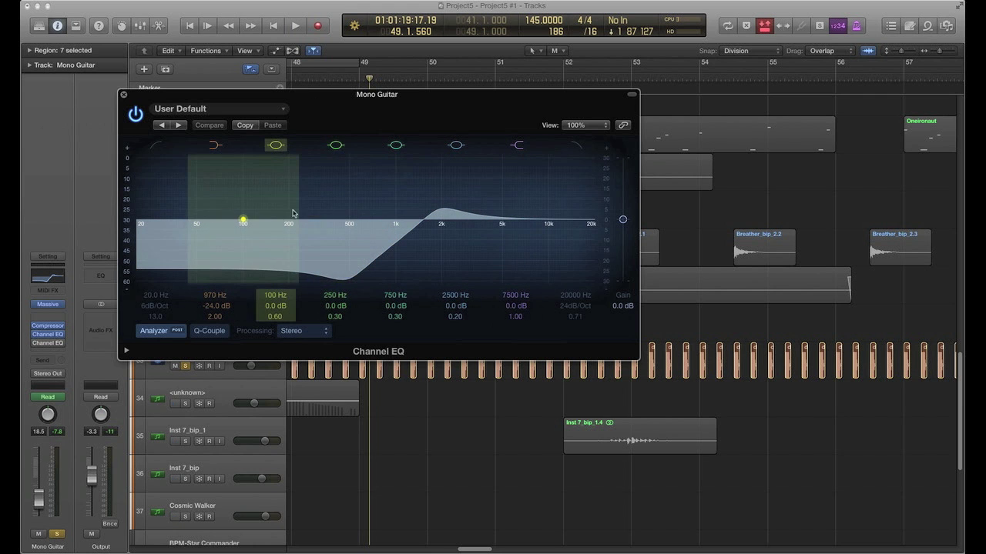
- Move the Channel EQ window clear of the Mono Guitar track and select the SC Bass region starting at bar 41
{"action": "left_click_drag", "start_coordinate": [317, 100], "coordinate": [542, 68]}
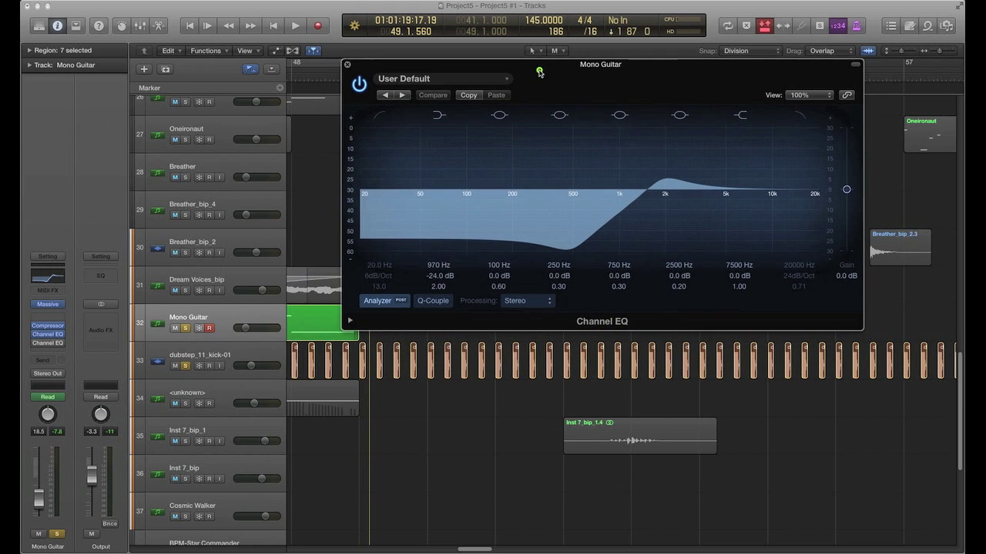
{"action": "scroll", "coordinate": [408, 339], "scroll_direction": "left", "scroll_amount": 5}
{"action": "scroll", "coordinate": [407, 339], "scroll_direction": "left", "scroll_amount": 2}
{"action": "left_click_drag", "start_coordinate": [547, 66], "coordinate": [594, 24]}
{"action": "scroll", "coordinate": [412, 339], "scroll_direction": "left", "scroll_amount": 8}
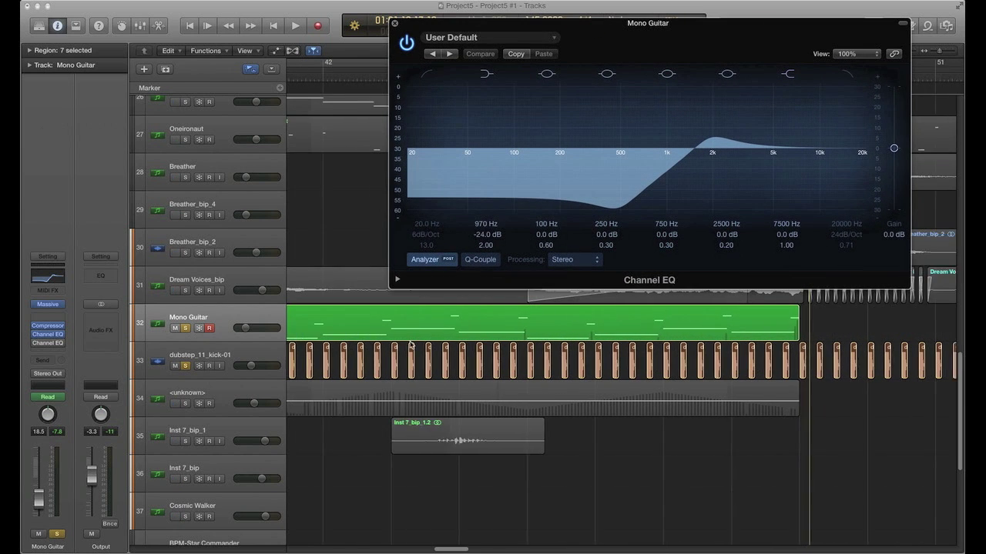
{"action": "left_click", "coordinate": [413, 316]}
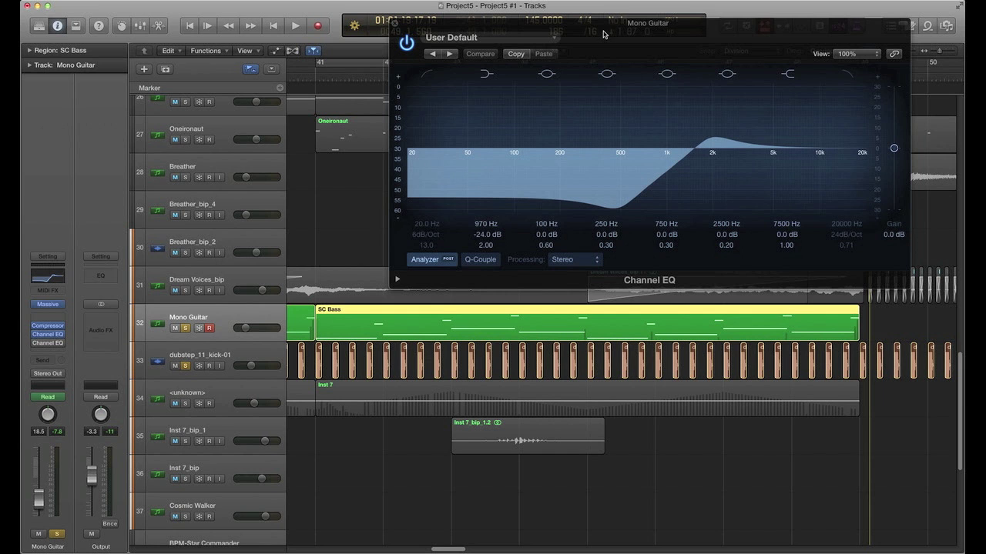
- Try the low-shelf gain at 0.0 dB in the Channel EQ, return it to -24.0 dB with a Q of 2.00, and close the EQ
{"action": "left_click_drag", "start_coordinate": [603, 34], "coordinate": [515, 68]}
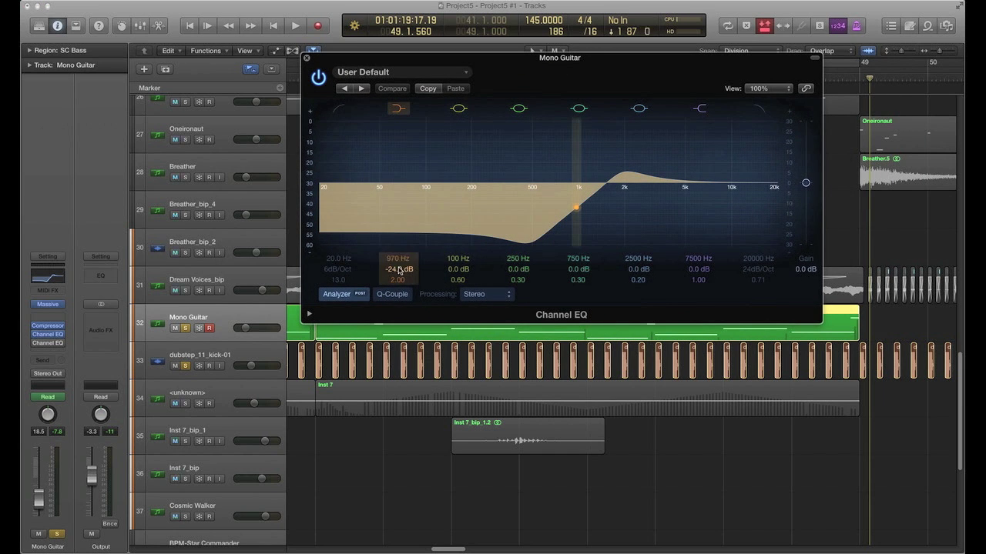
{"action": "mouse_move", "coordinate": [397, 270]}
{"action": "left_mouse_down"}
{"action": "mouse_move", "coordinate": [396, 256]}
{"action": "mouse_move", "coordinate": [397, 268]}
{"action": "left_mouse_up"}
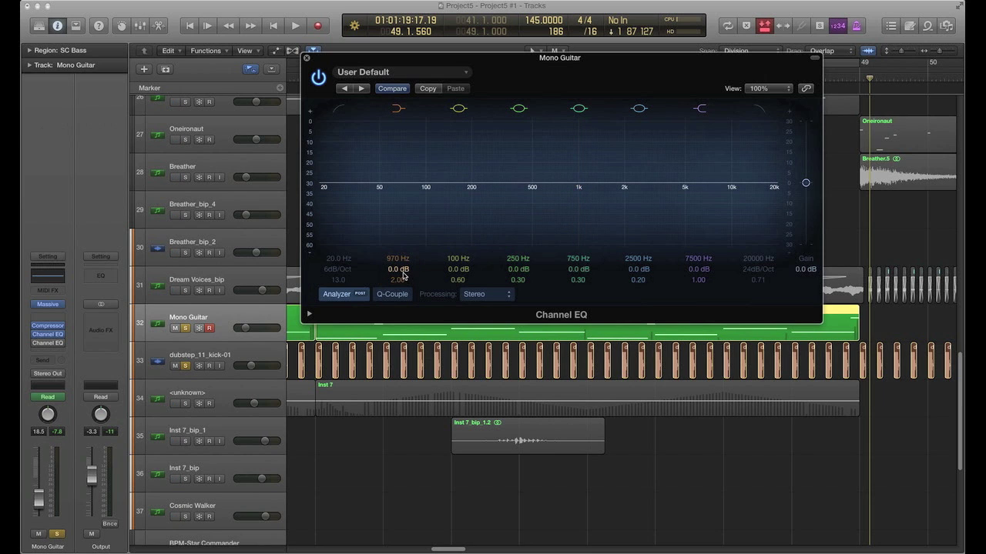
{"action": "left_click_drag", "start_coordinate": [396, 271], "coordinate": [397, 282]}
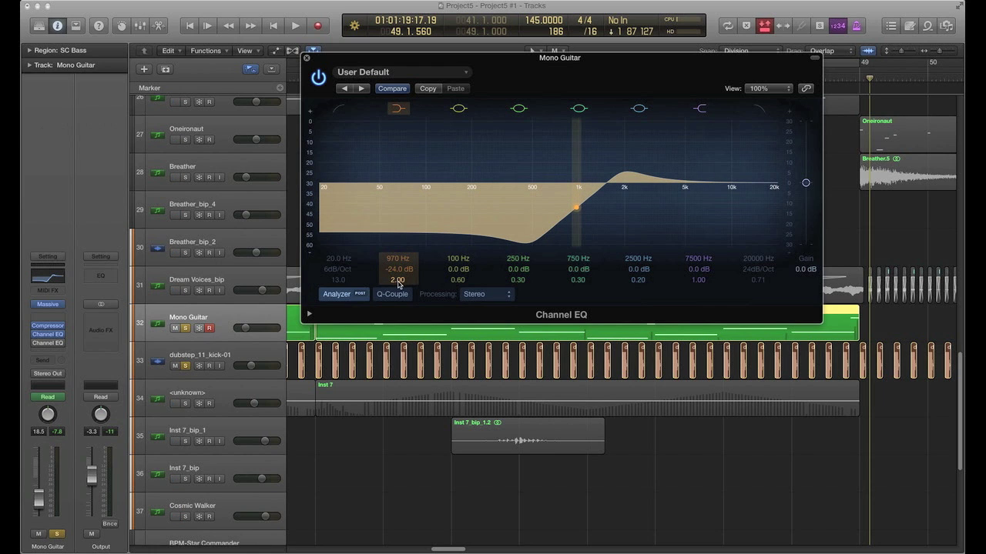
{"action": "left_click_drag", "start_coordinate": [397, 280], "coordinate": [397, 281]}
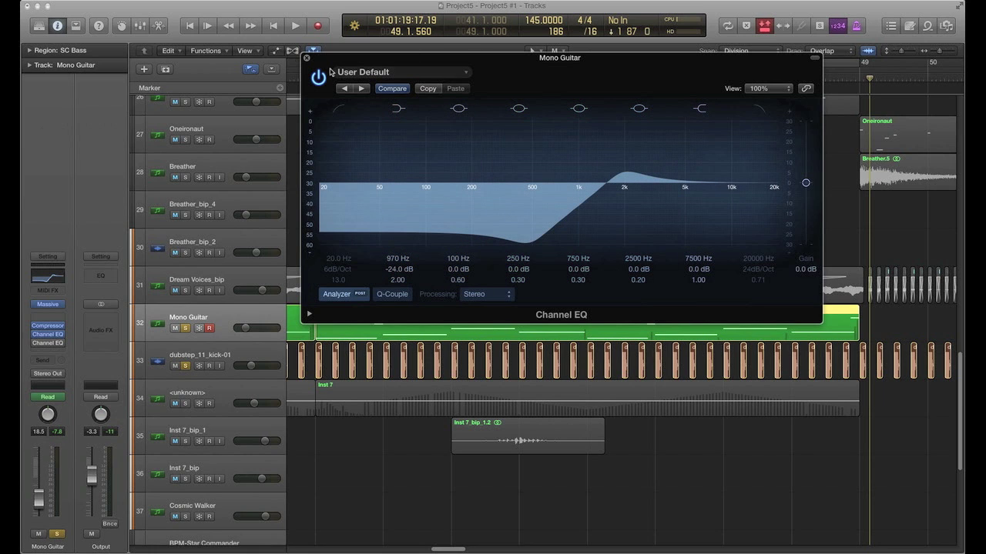
{"action": "left_click", "coordinate": [306, 58]}
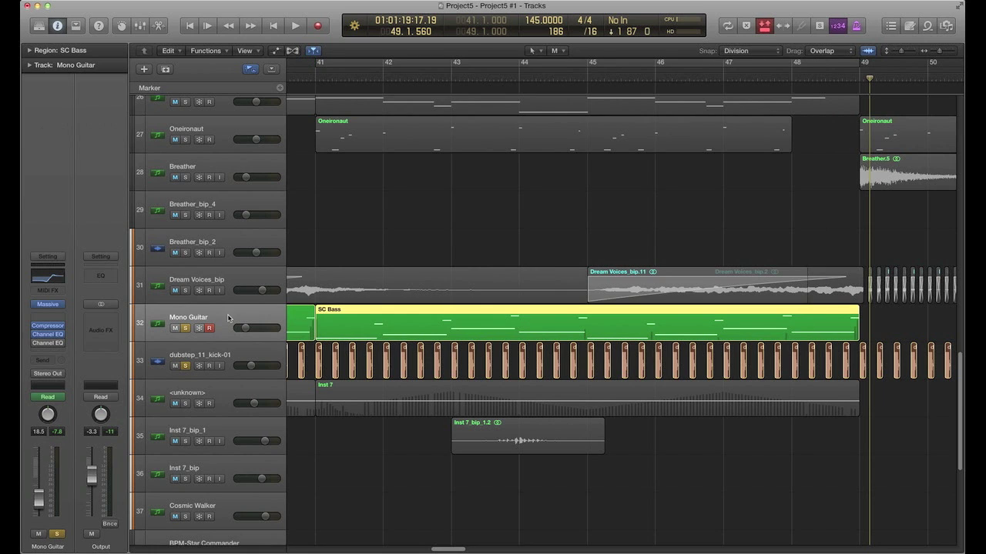
- Show track automation and enlarge the tracks vertically so the Mono Guitar's Channel EQ frequency curve is readable
{"action": "left_click", "coordinate": [275, 52]}
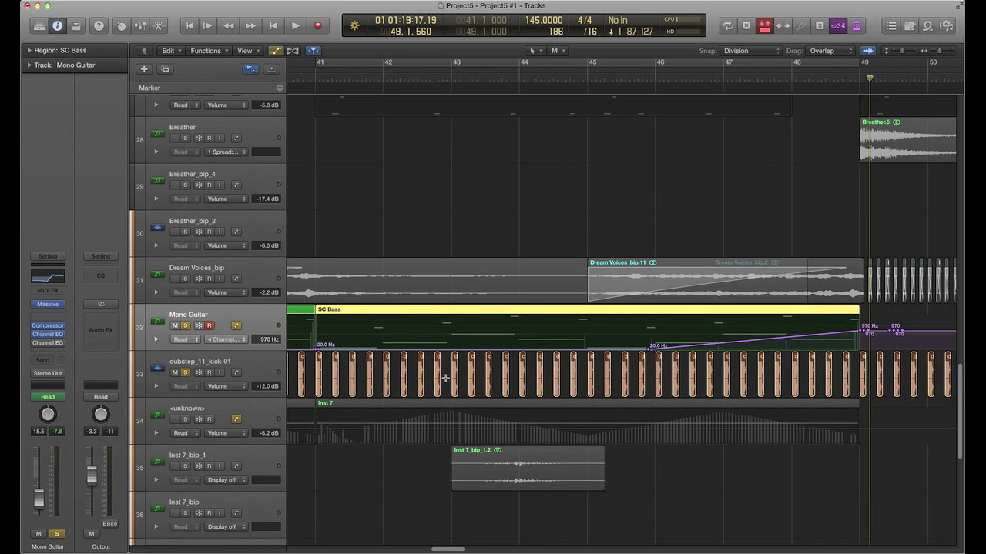
{"action": "key", "text": "super+Down"}
{"action": "key", "text": "super+Down"}
{"action": "key", "text": "super+Down"}
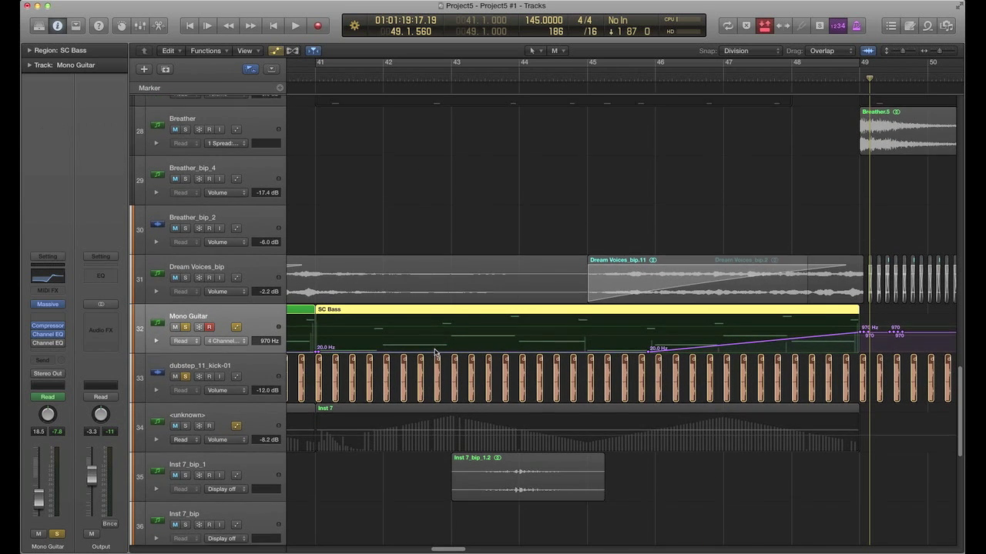
{"action": "scroll", "coordinate": [435, 353], "scroll_direction": "down", "scroll_amount": 5}
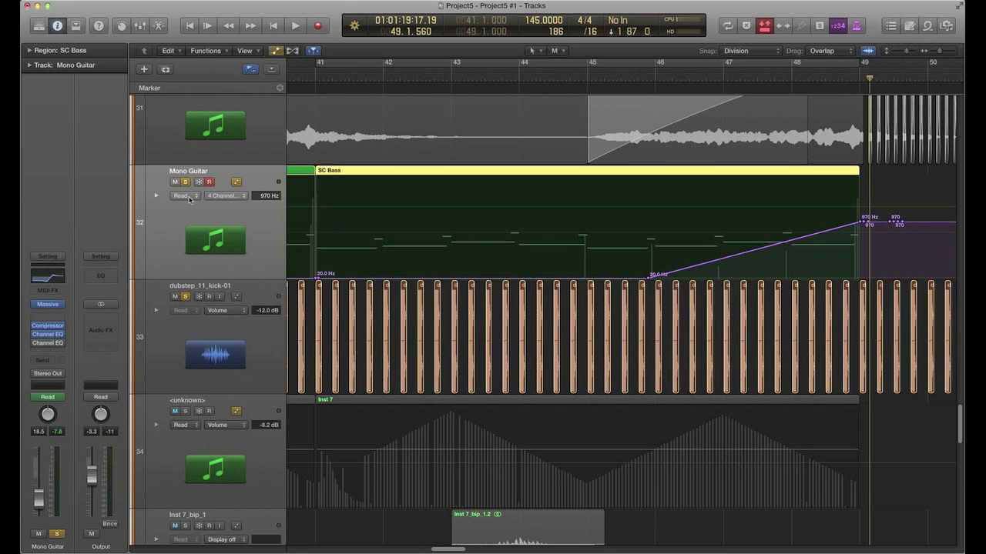
- Look through the Mono Guitar track's automation parameters, including those of 5 Channel EQ, keeping the current selection
{"action": "left_click", "coordinate": [240, 197]}
{"action": "mouse_move", "coordinate": [239, 199]}
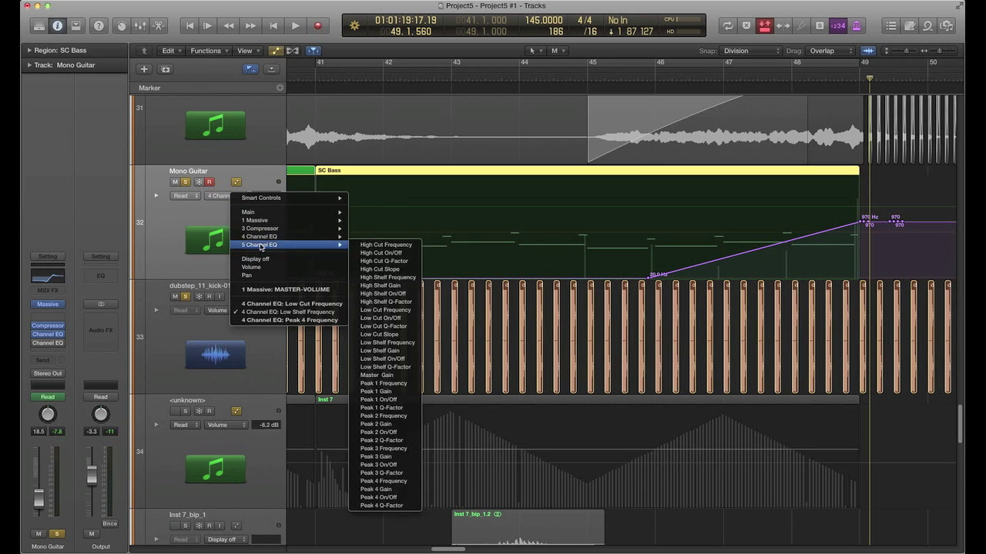
{"action": "mouse_move", "coordinate": [256, 215]}
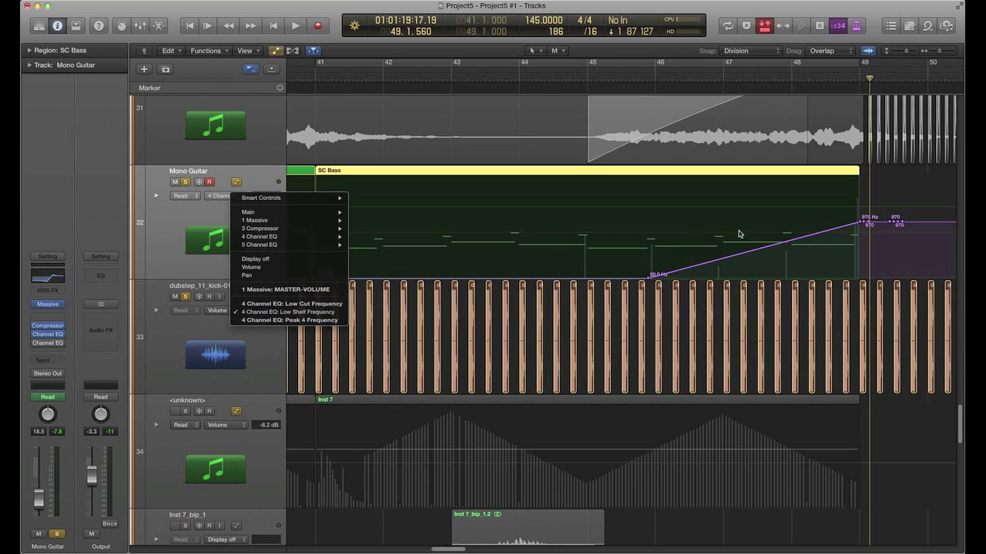
{"action": "left_click", "coordinate": [165, 219]}
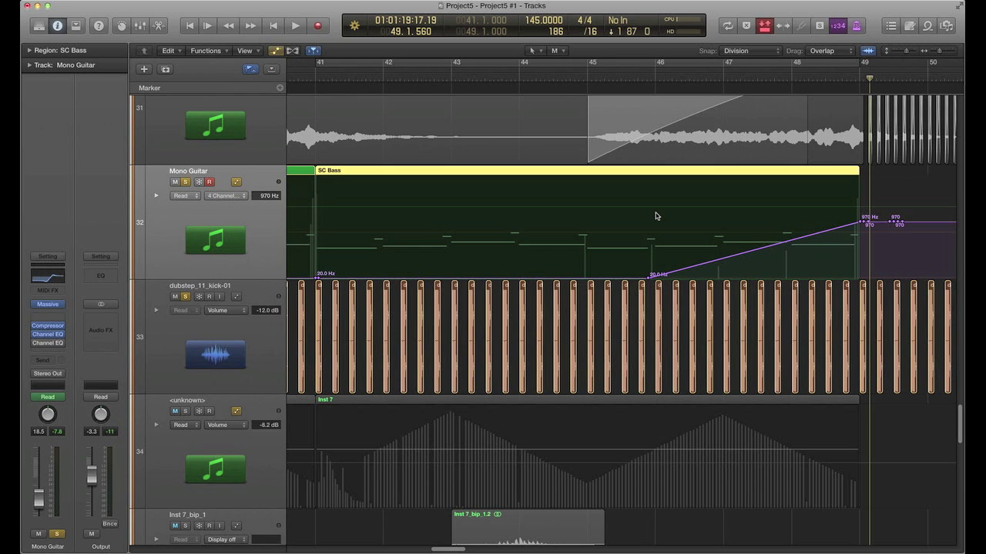
- Open the Mono Guitar track's Massive synth, move its window fully into view to inspect the patch, and close it
{"action": "mouse_move", "coordinate": [50, 306]}
{"action": "left_click", "coordinate": [50, 306]}
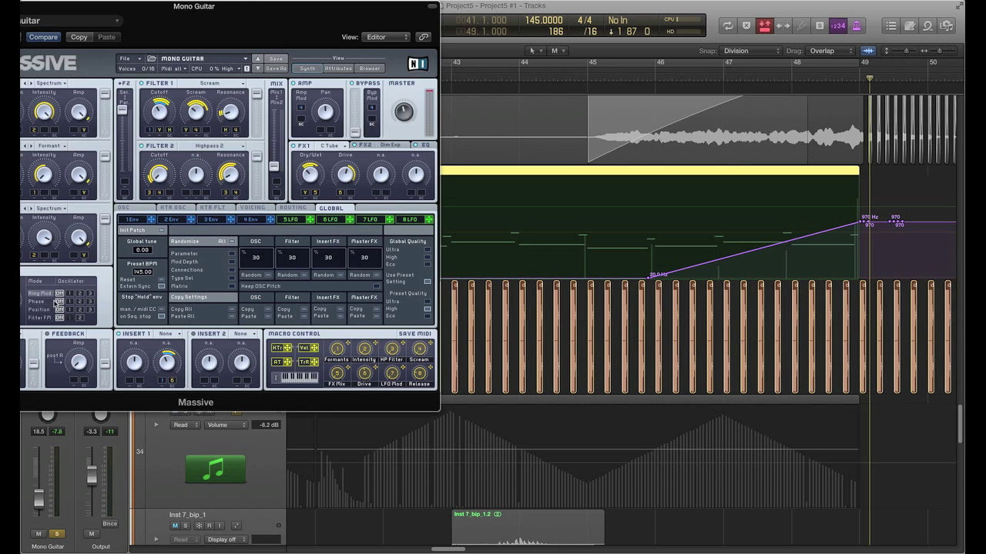
{"action": "left_click_drag", "start_coordinate": [237, 11], "coordinate": [543, 75]}
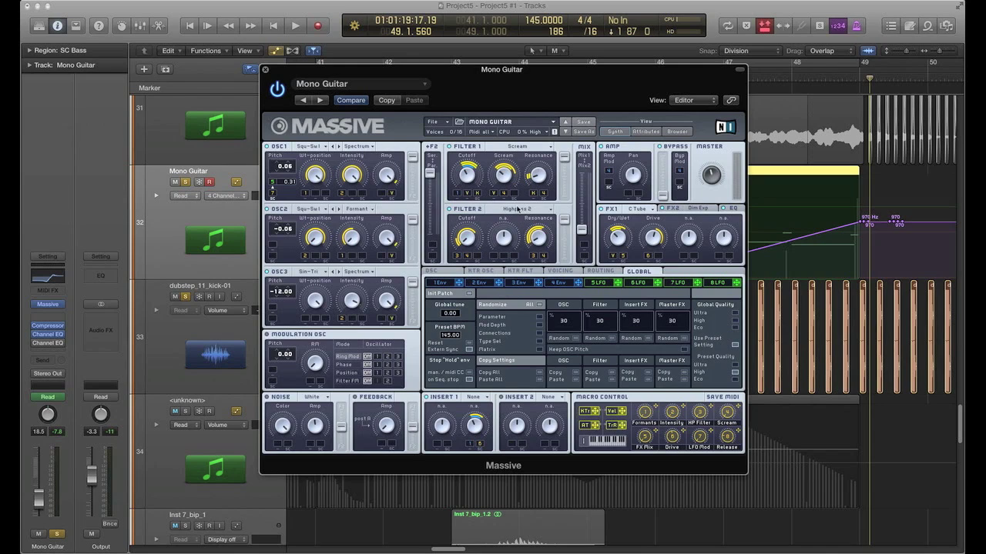
{"action": "left_click", "coordinate": [267, 71]}
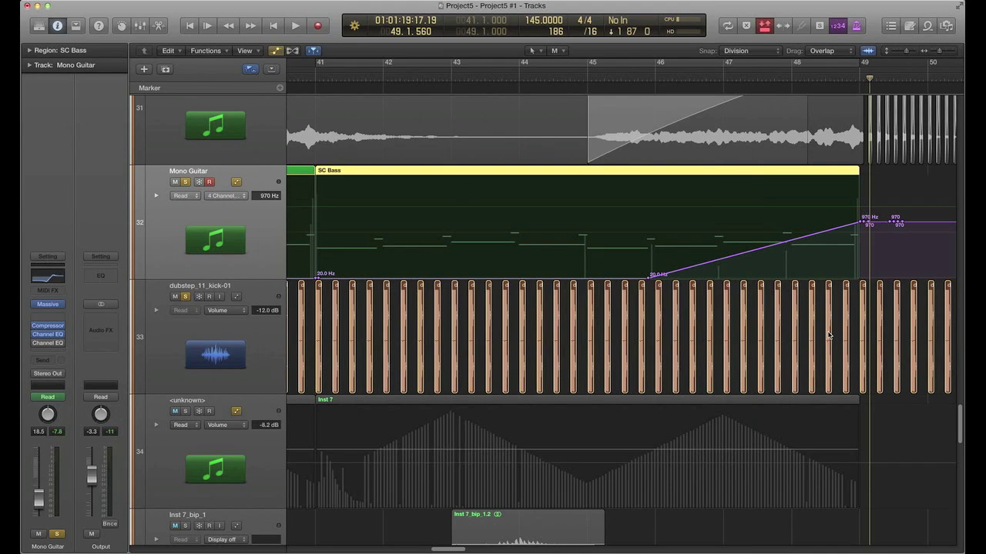
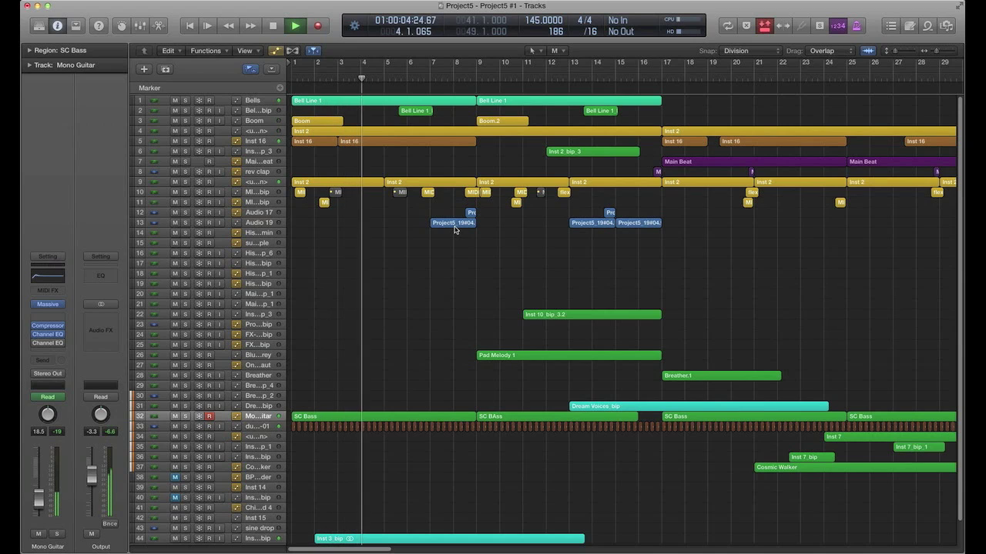
- Open the Mono Guitar track's Channel EQ during playback and bring the arrangement around bar 49 into view
{"action": "left_click", "coordinate": [46, 277]}
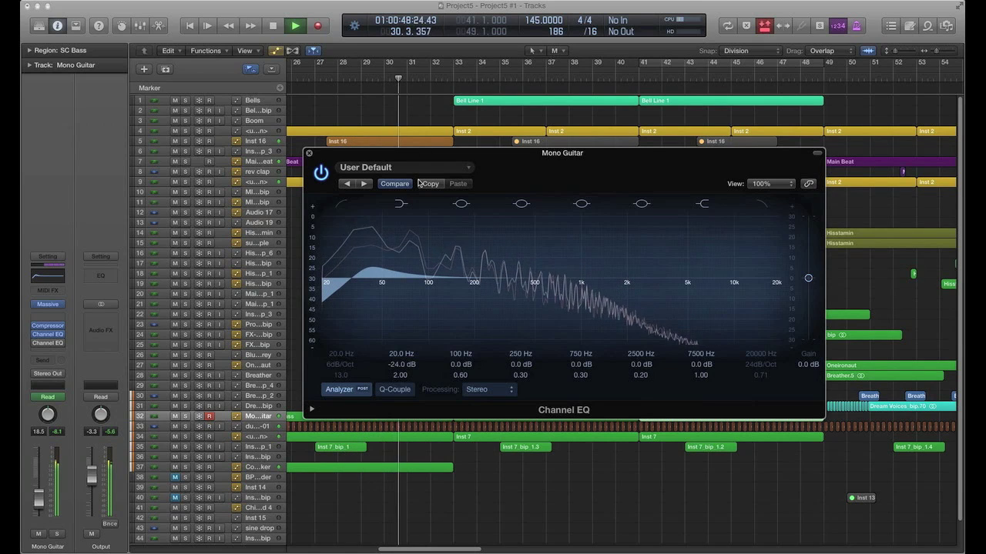
{"action": "scroll", "coordinate": [875, 176], "scroll_direction": "down", "scroll_amount": 2}
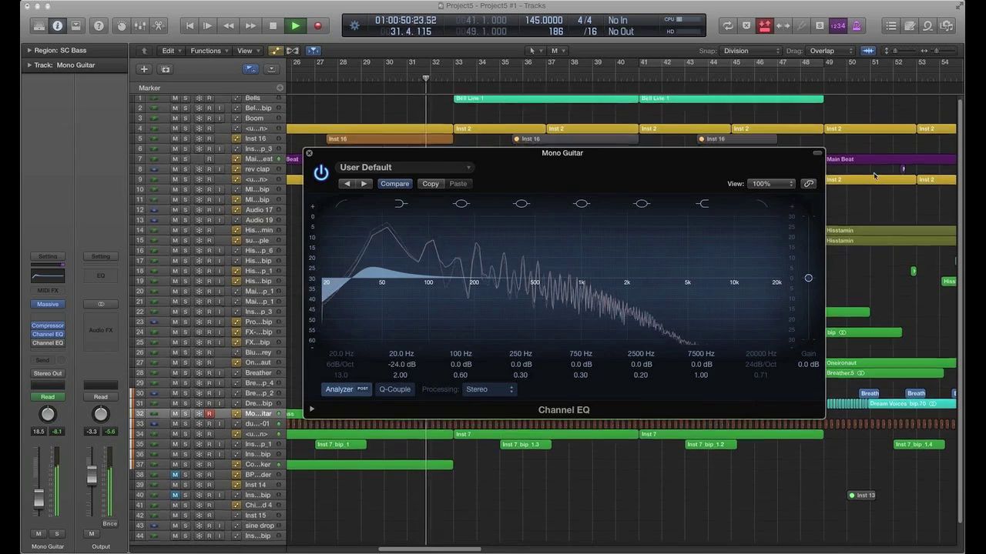
{"action": "scroll", "coordinate": [875, 176], "scroll_direction": "right", "scroll_amount": 5}
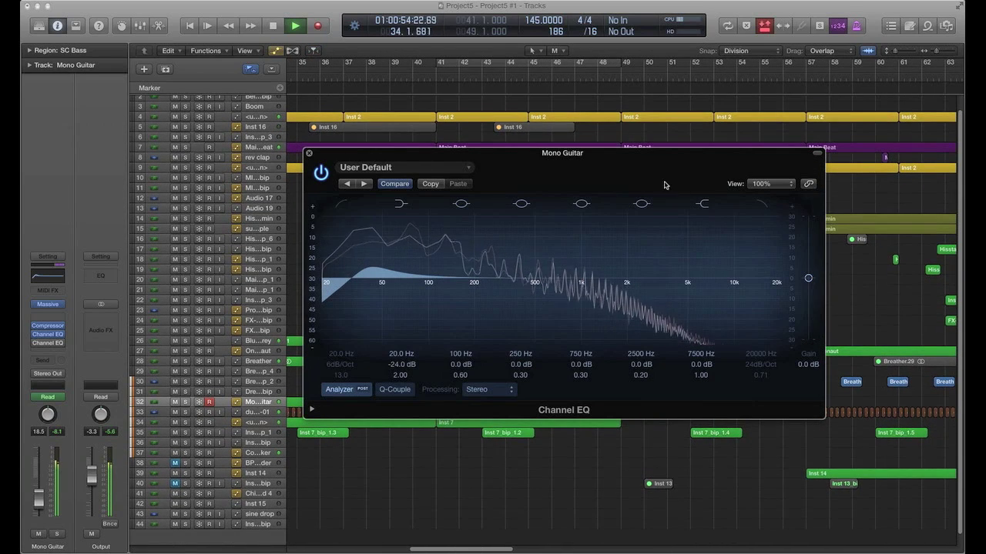
- Open the Mixer, move the Channel EQ window clear of the faders, and examine the channel strips from Bells to the auxes
{"action": "left_click", "coordinate": [140, 26]}
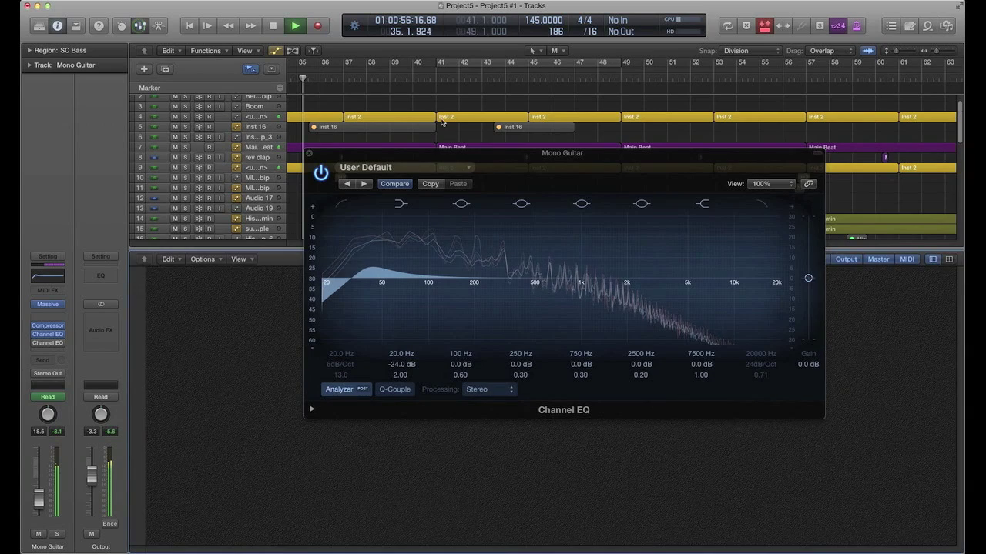
{"action": "left_click_drag", "start_coordinate": [514, 157], "coordinate": [543, 81]}
{"action": "scroll", "coordinate": [486, 444], "scroll_direction": "left", "scroll_amount": 5}
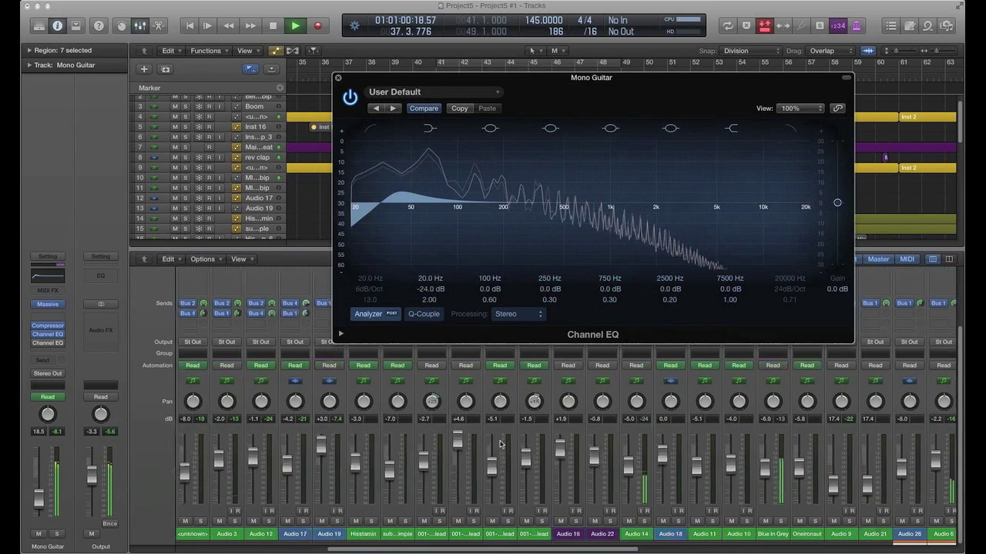
{"action": "scroll", "coordinate": [485, 445], "scroll_direction": "left", "scroll_amount": 6}
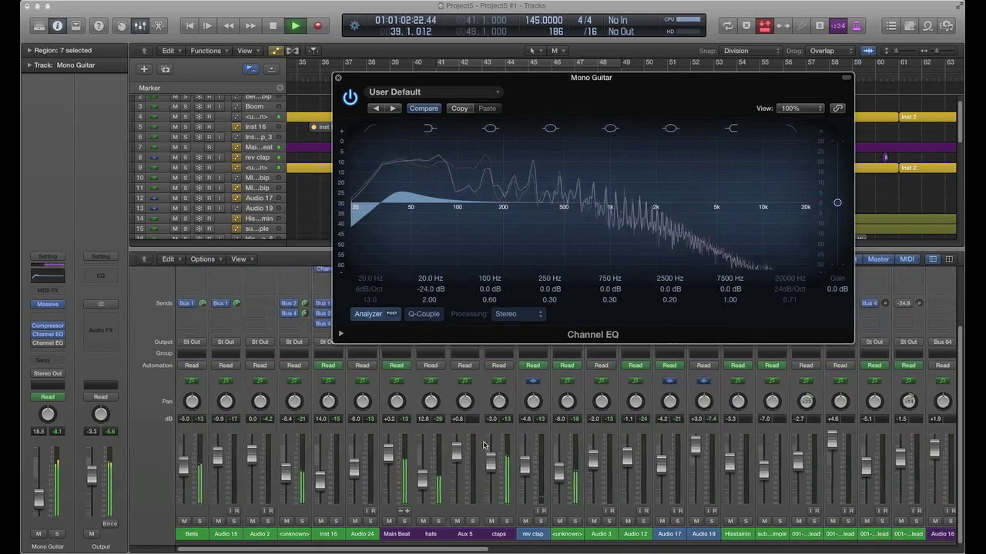
{"action": "scroll", "coordinate": [485, 445], "scroll_direction": "right", "scroll_amount": 10}
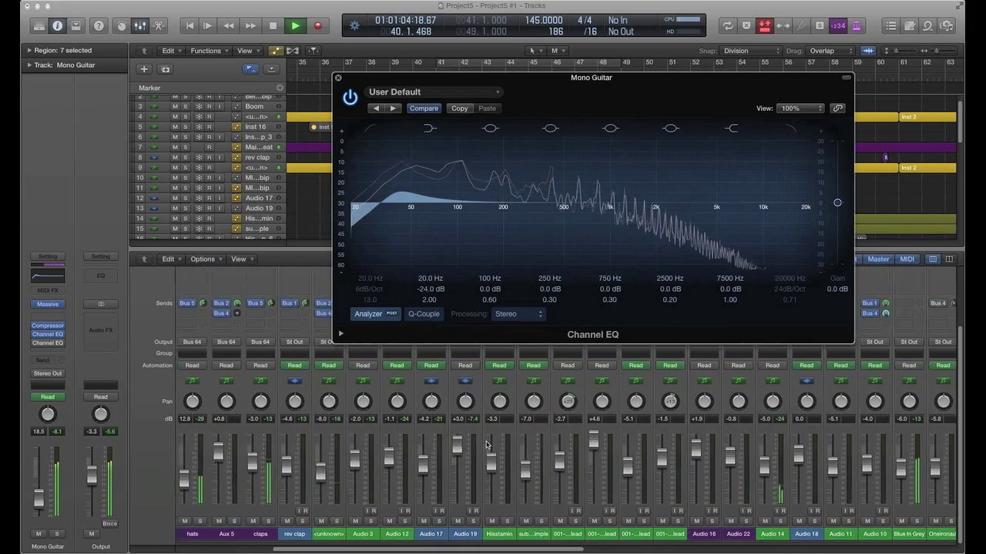
{"action": "scroll", "coordinate": [487, 445], "scroll_direction": "right", "scroll_amount": 10}
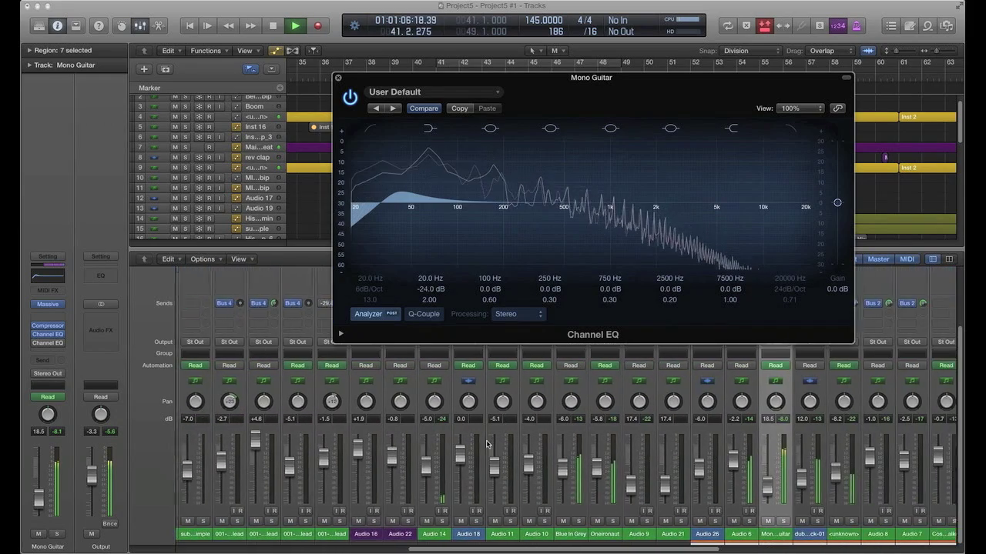
{"action": "scroll", "coordinate": [486, 444], "scroll_direction": "right", "scroll_amount": 12}
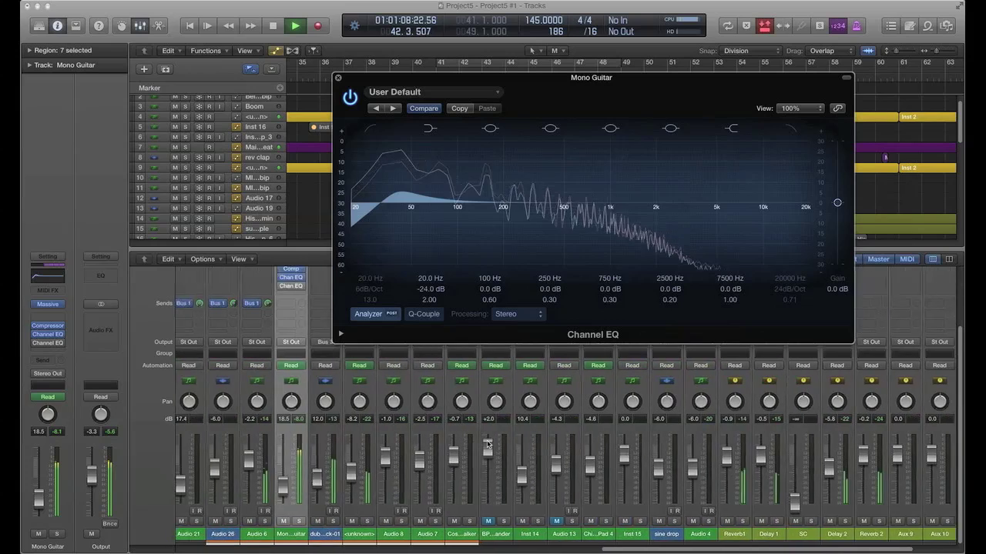